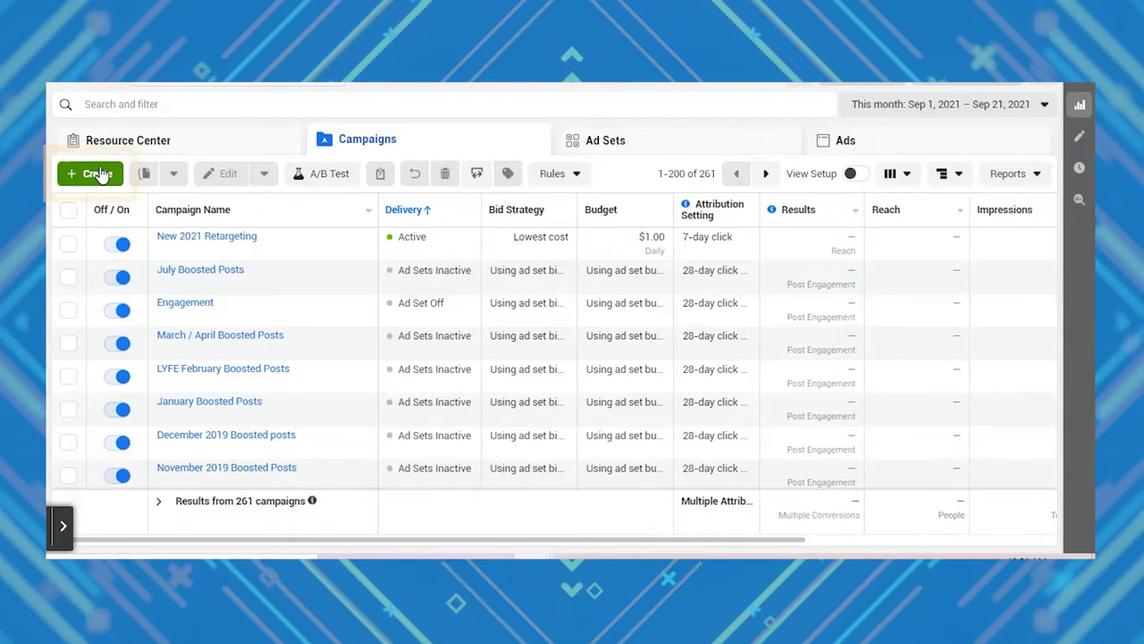
Start a new auction campaign with the Conversions objective.
left_click(101, 173)
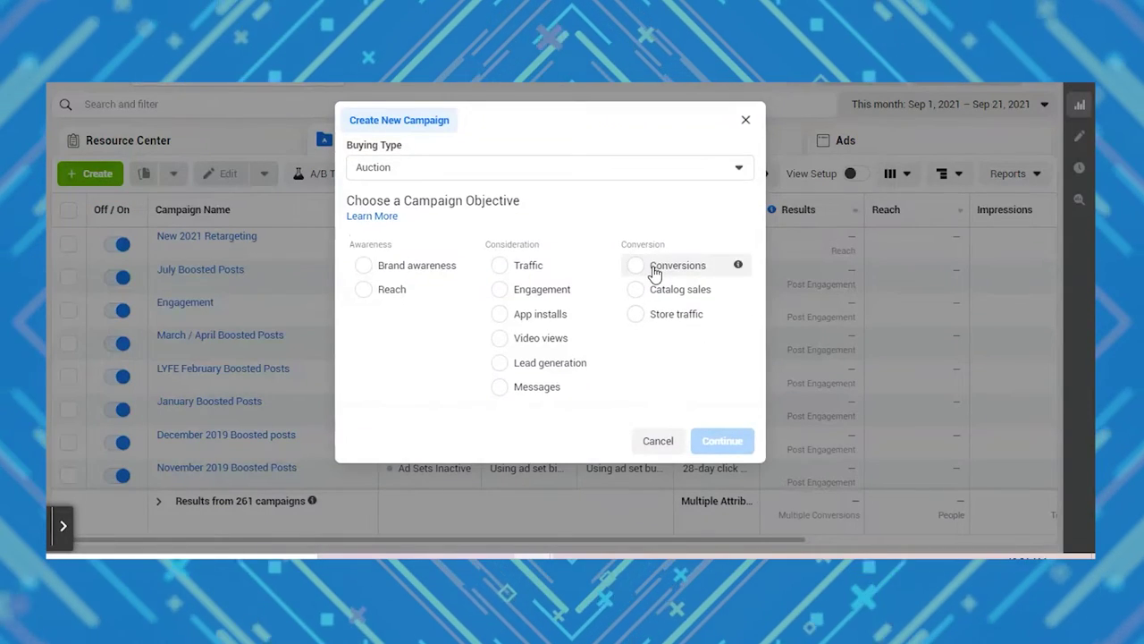
left_click(656, 268)
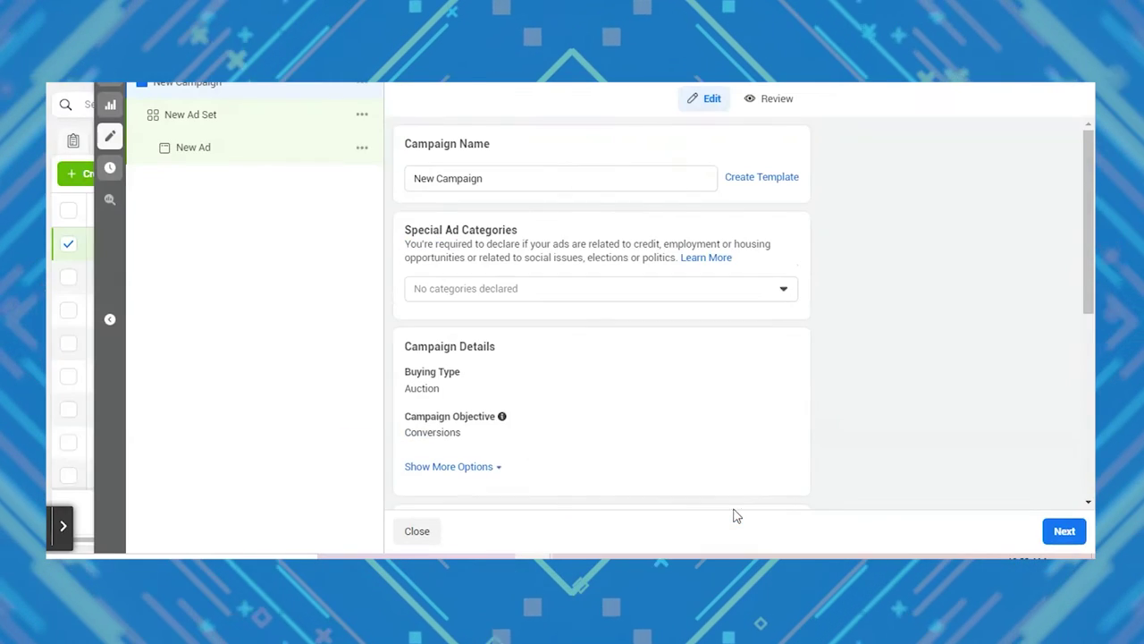
scroll(733, 514, "down", 3)
Turn off campaign budget optimization and target the saved Website Visitors audience in the ad set.
left_click(784, 367)
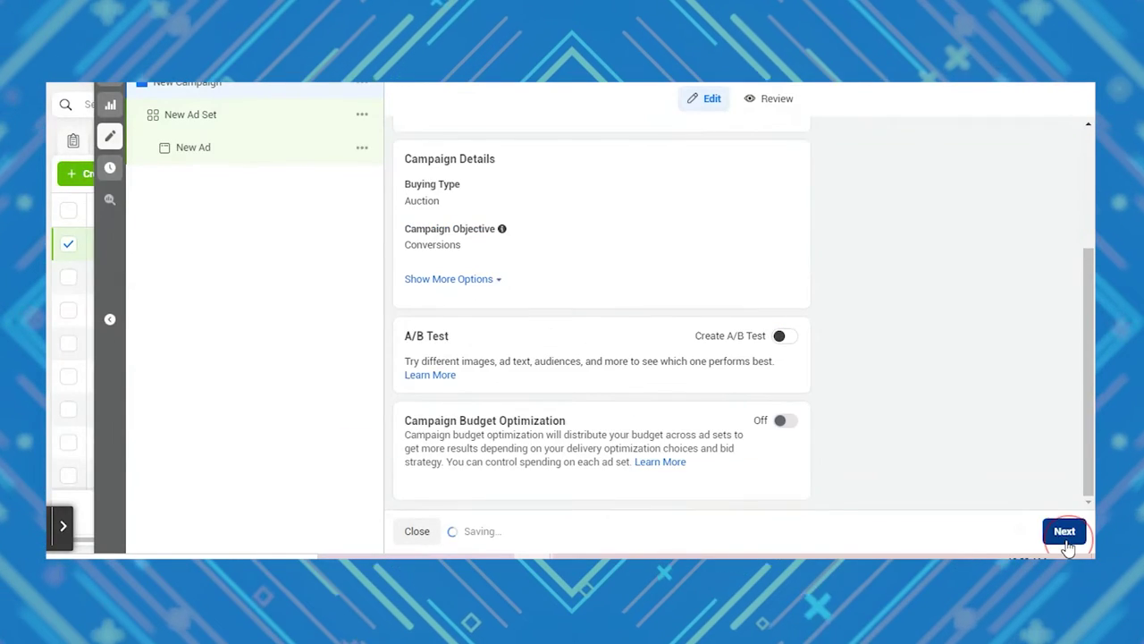
left_click(1062, 531)
scroll(492, 306, "down", 5)
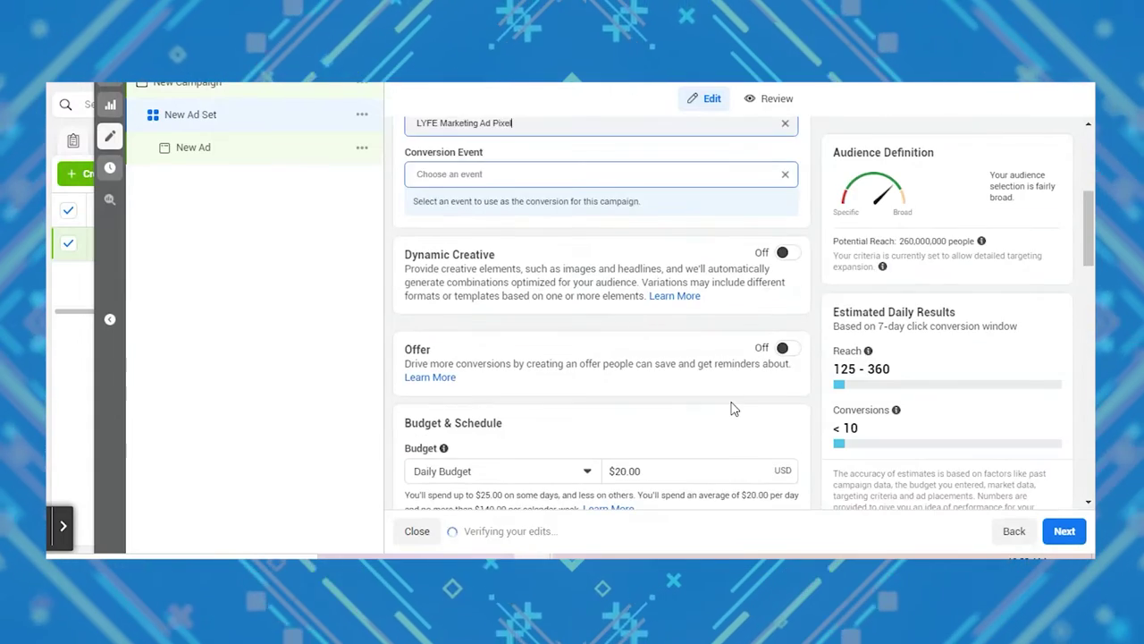
scroll(733, 404, "down", 5)
left_click(582, 209)
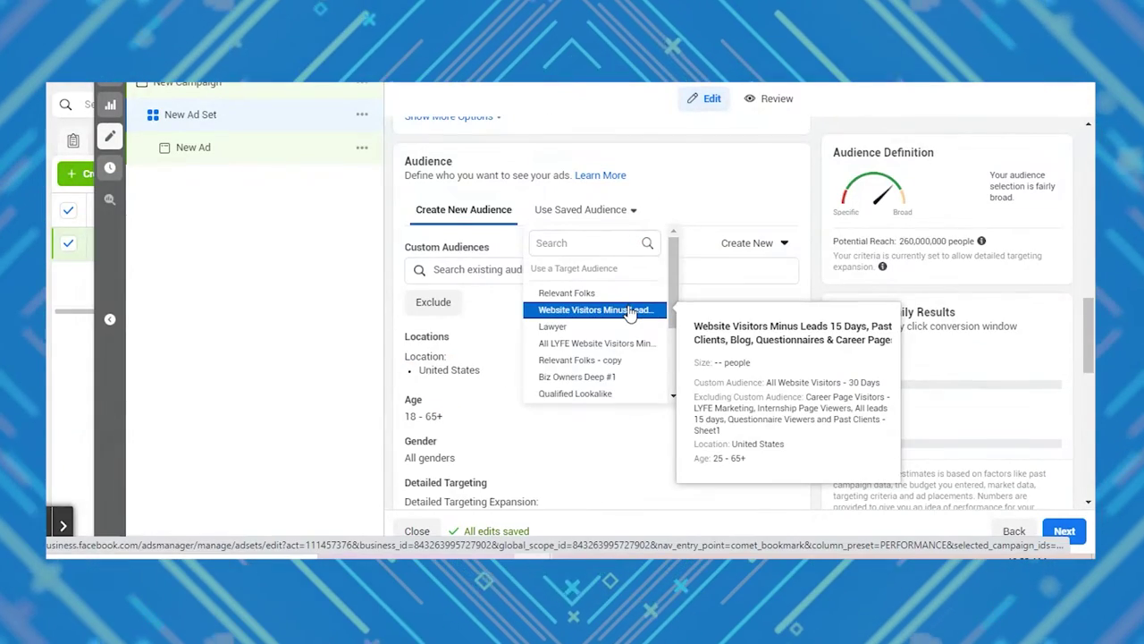
left_click(659, 312)
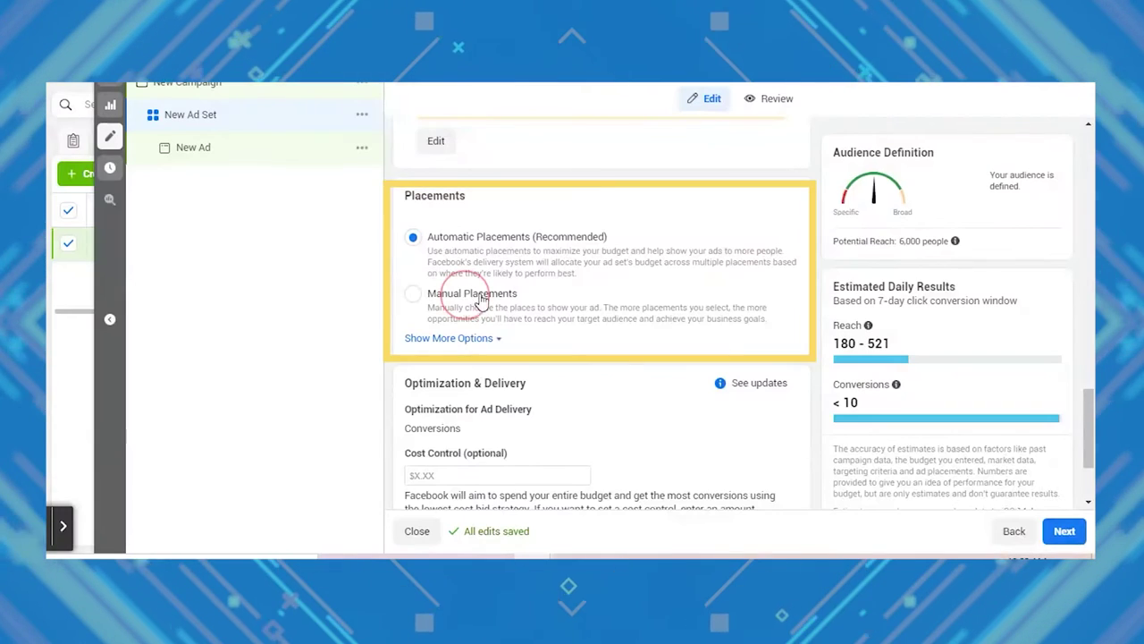
Switch to manual placements, excluding Audience Network, Messenger and Facebook Marketplace.
left_click(464, 301)
scroll(695, 289, "down", 2)
left_click(413, 275)
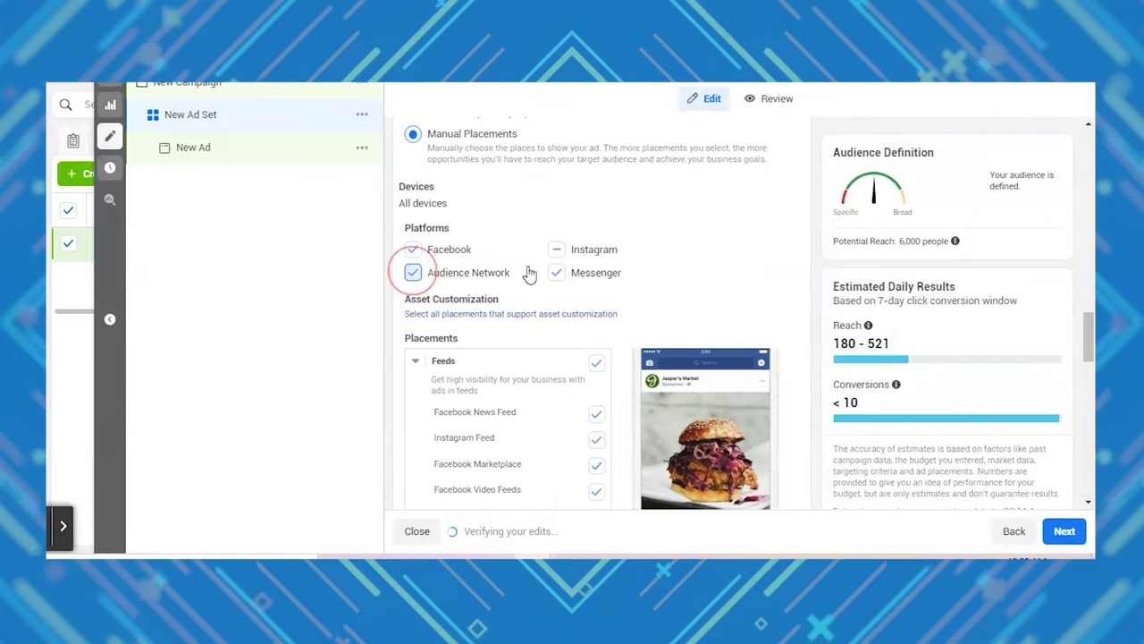
left_click(556, 273)
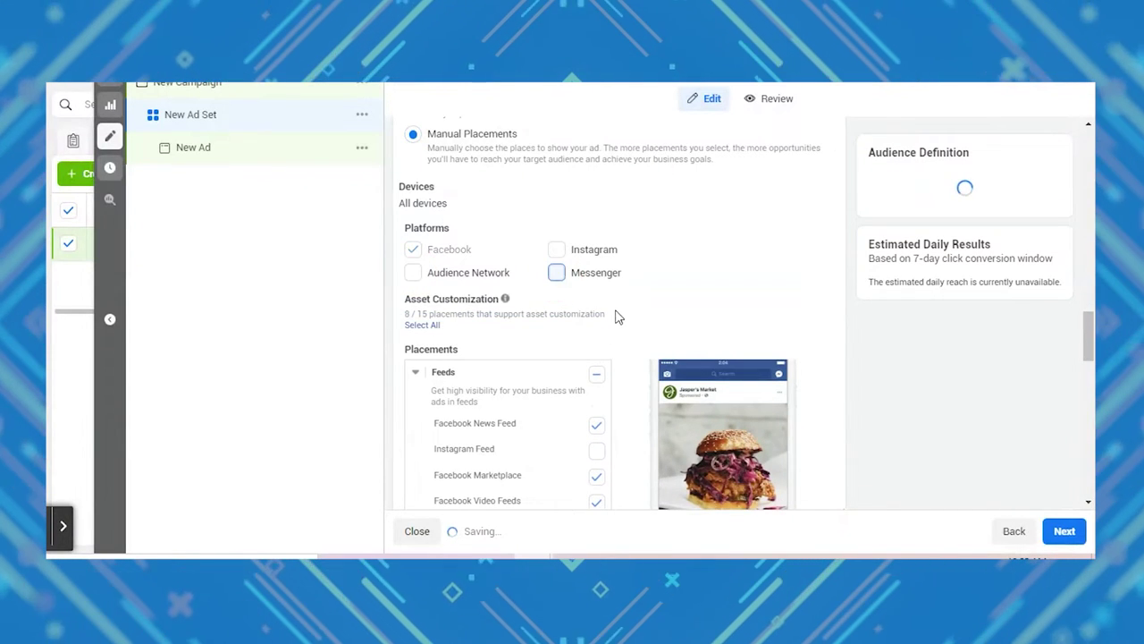
scroll(616, 316, "down", 2)
left_click(596, 342)
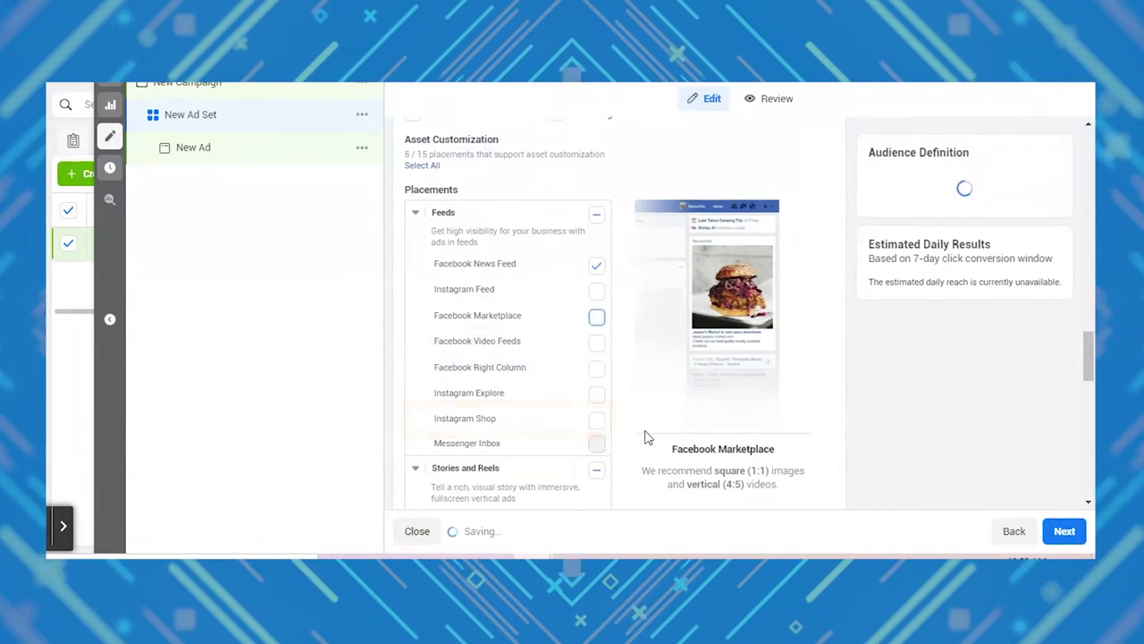
scroll(653, 440, "down", 5)
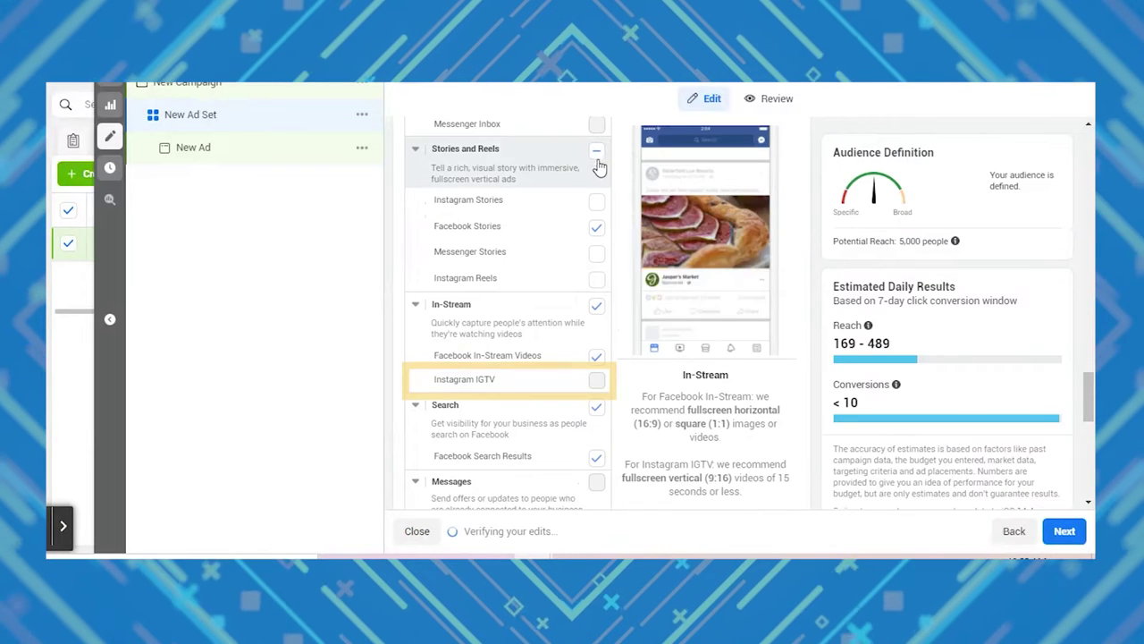
scroll(663, 461, "down", 3)
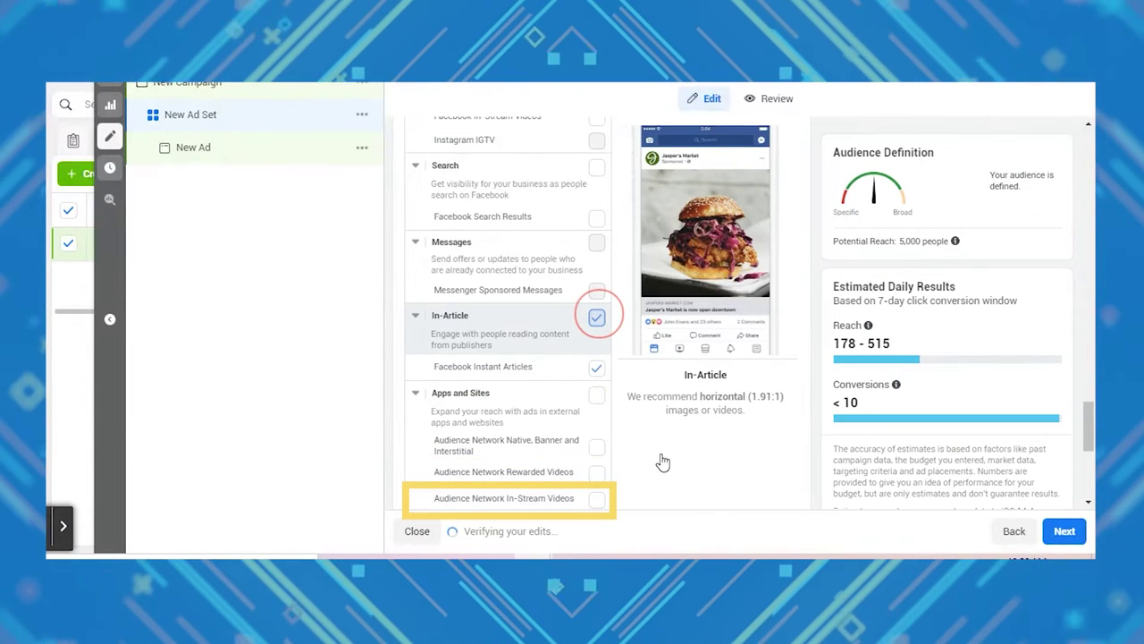
scroll(663, 461, "up", 3)
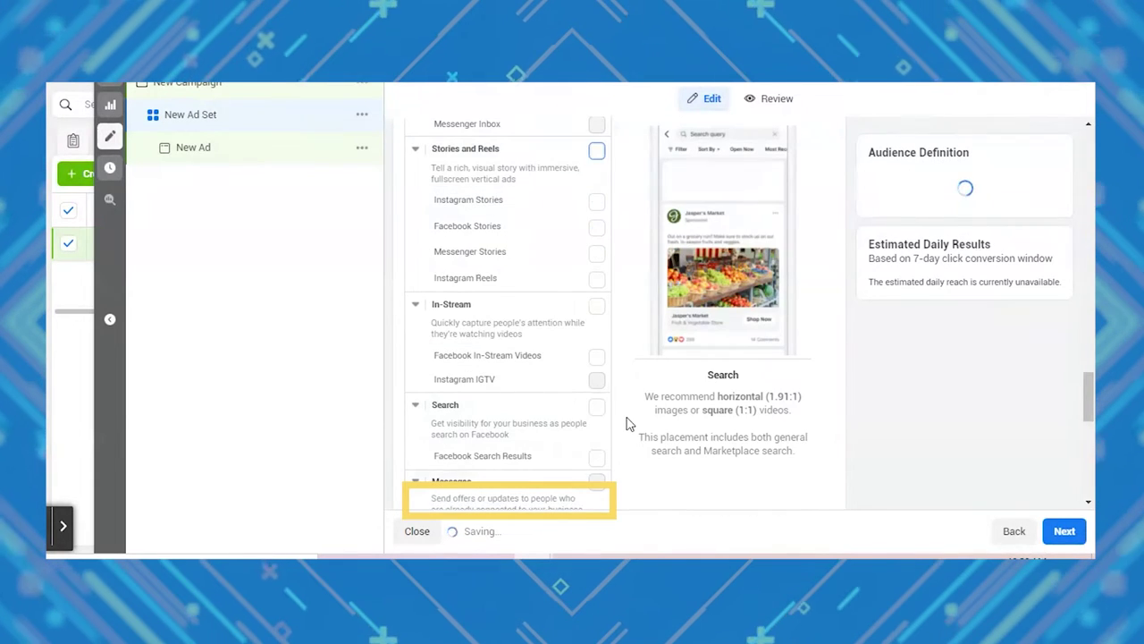
scroll(628, 424, "down", 3)
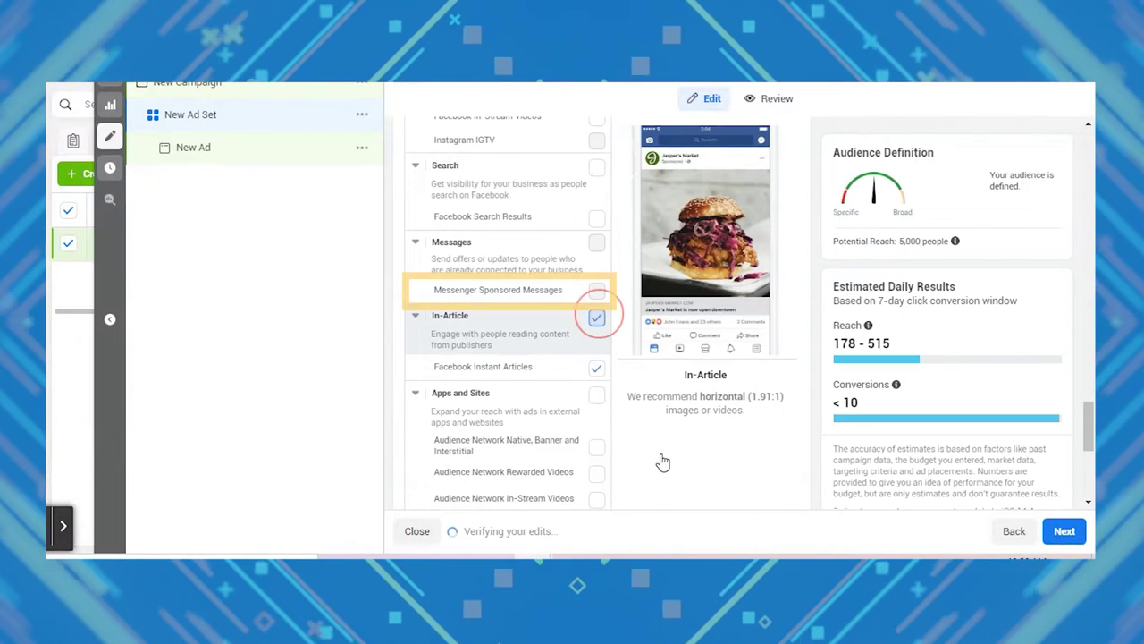
scroll(640, 432, "up", 5)
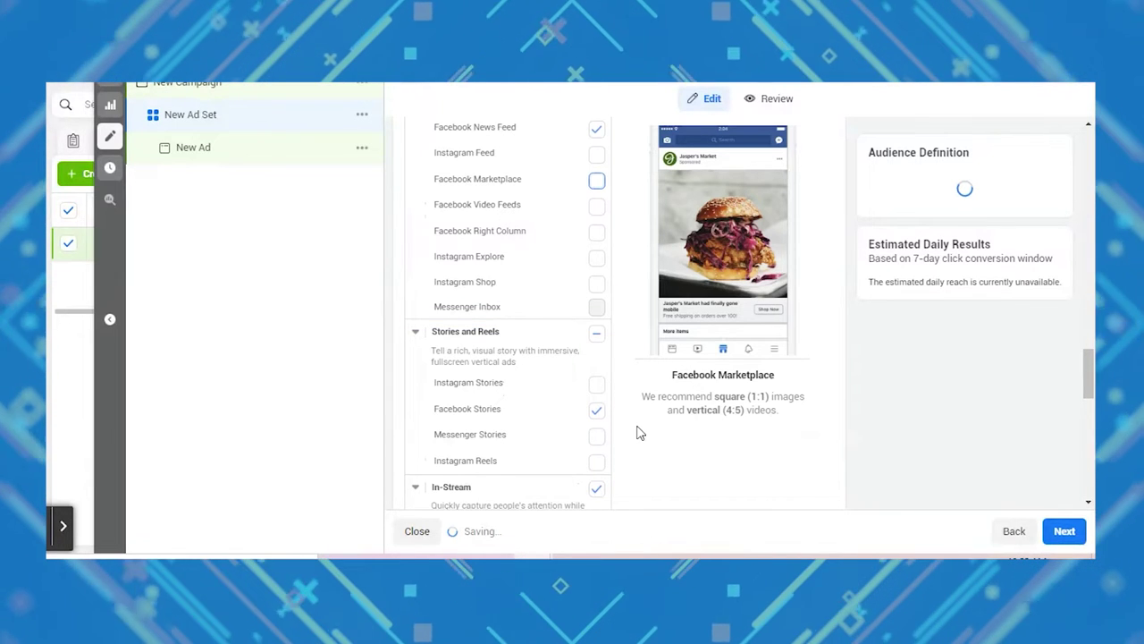
scroll(640, 433, "down", 10)
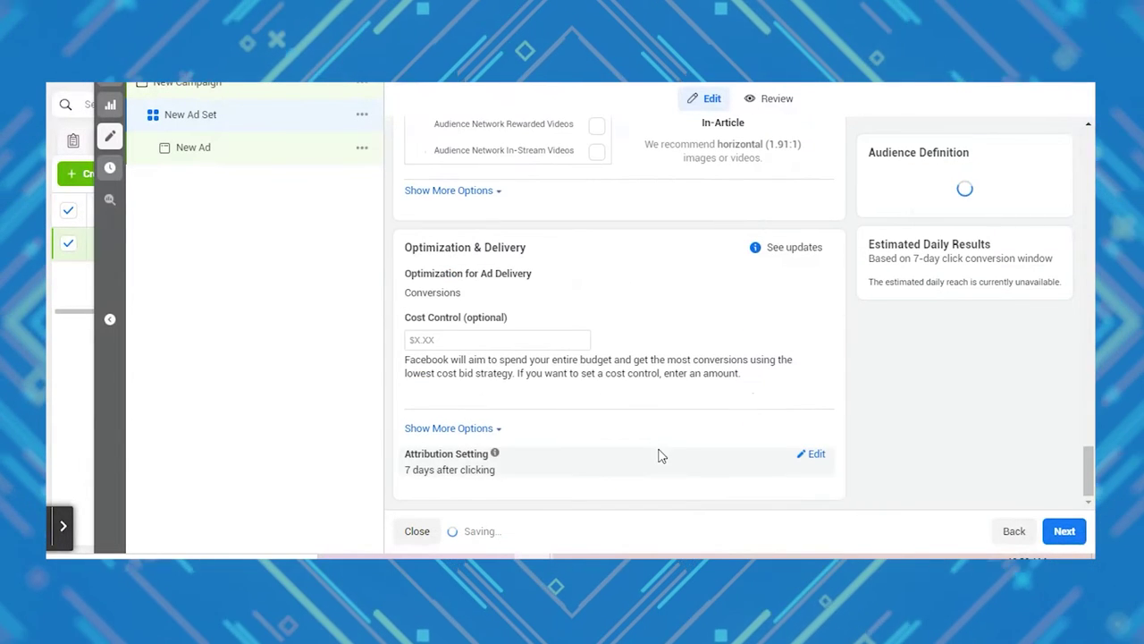
Go to the new ad and choose a catalog product set for its media.
left_click(1069, 537)
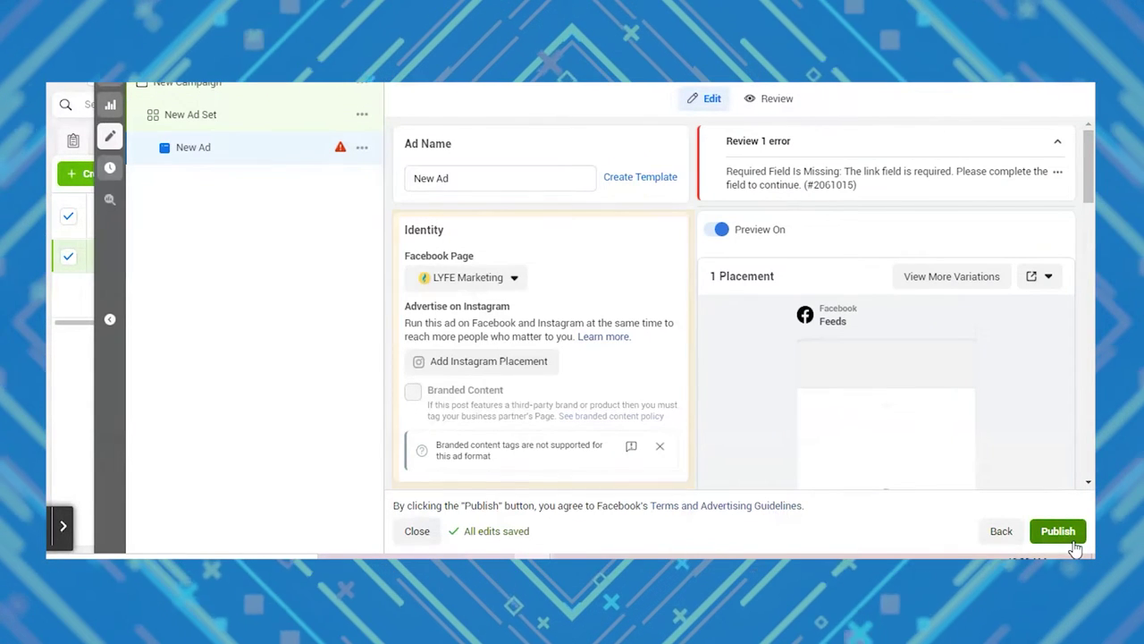
scroll(699, 420, "down", 2)
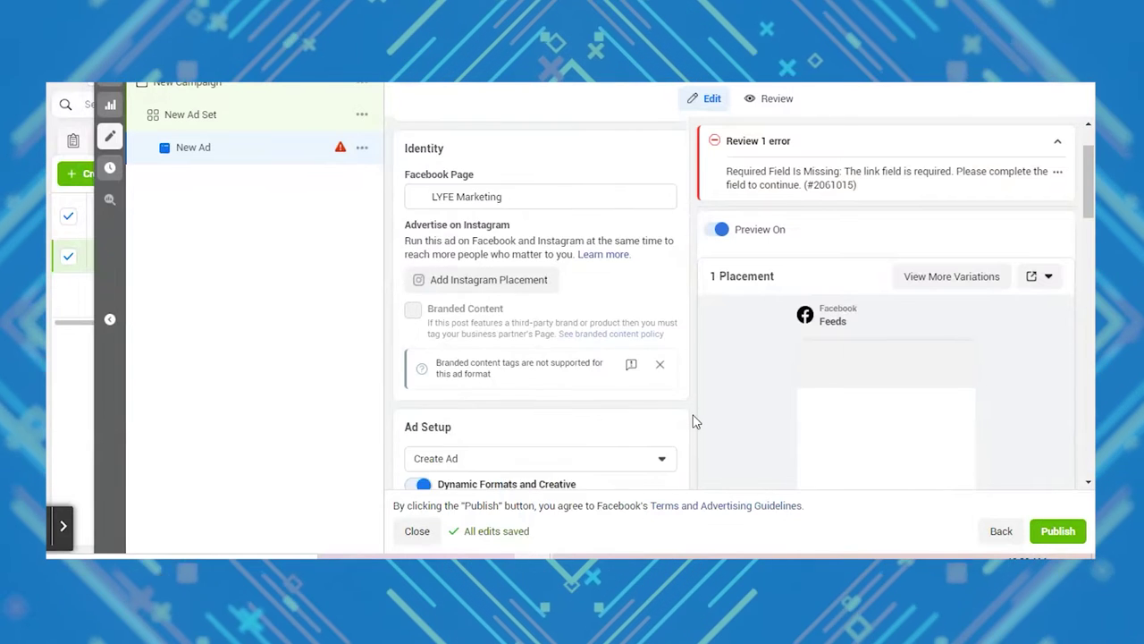
scroll(653, 444, "down", 3)
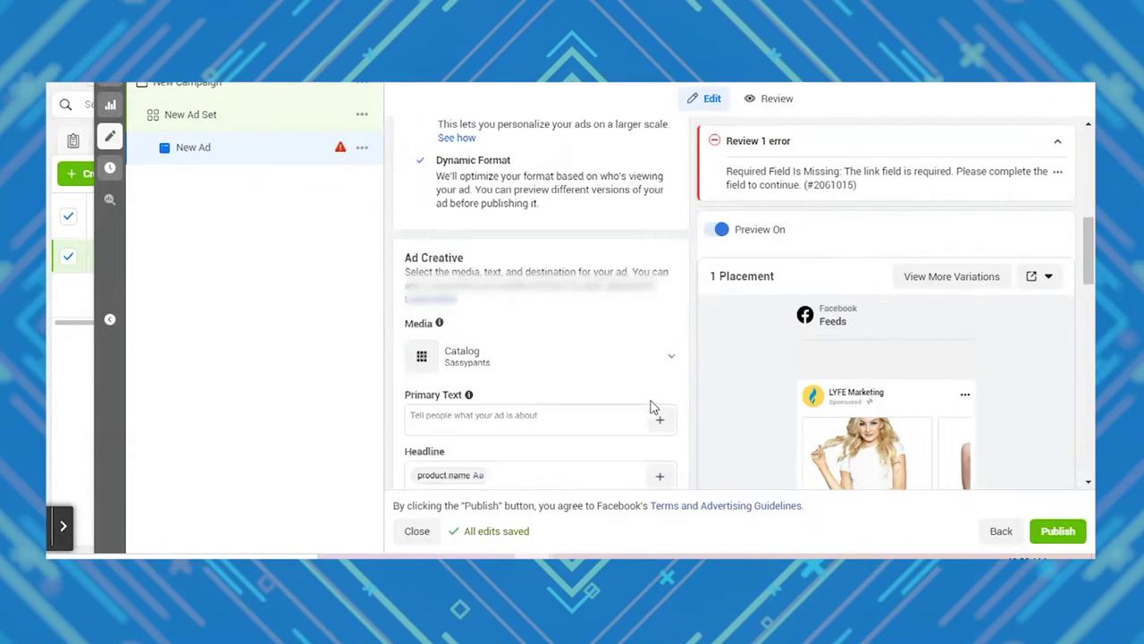
scroll(677, 295, "down", 2)
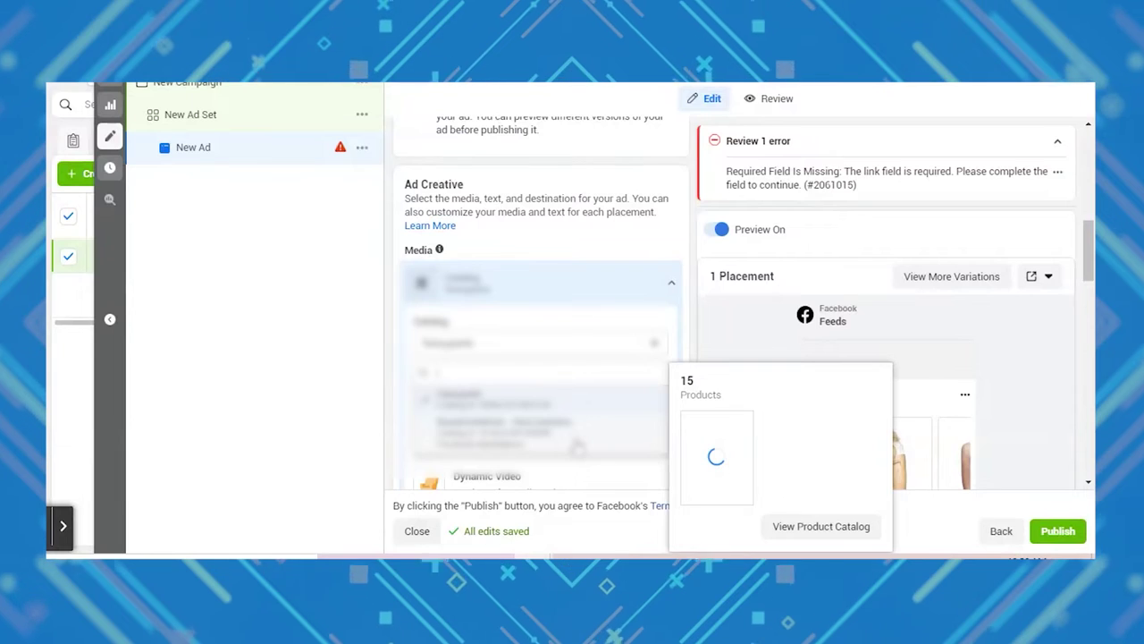
left_click(590, 393)
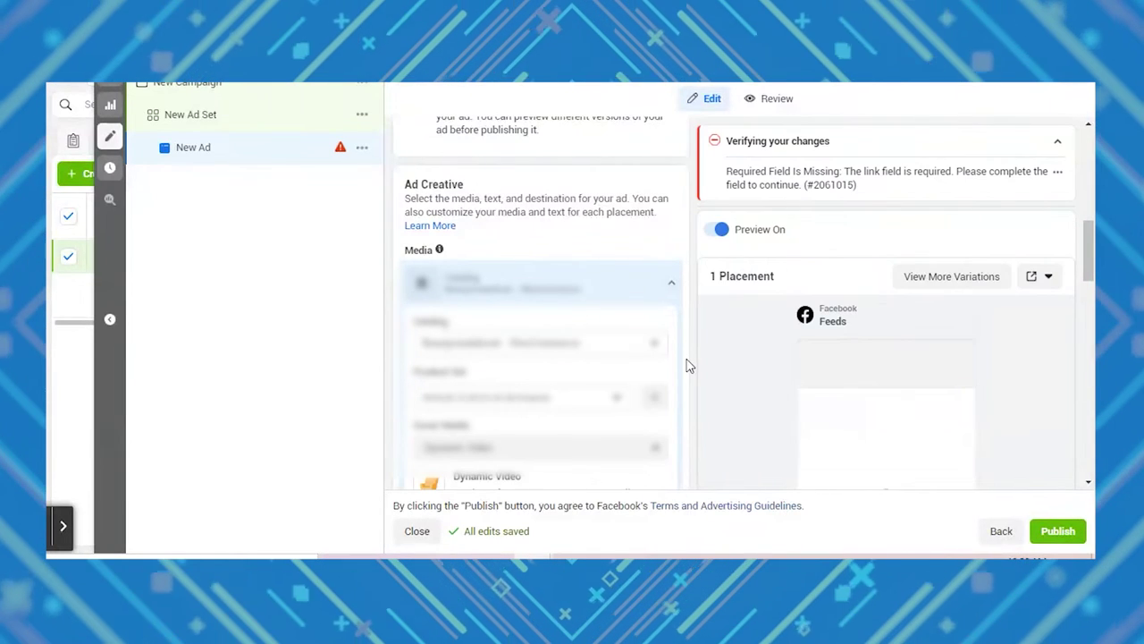
scroll(685, 366, "down", 1)
scroll(541, 340, "down", 5)
scroll(911, 409, "down", 3)
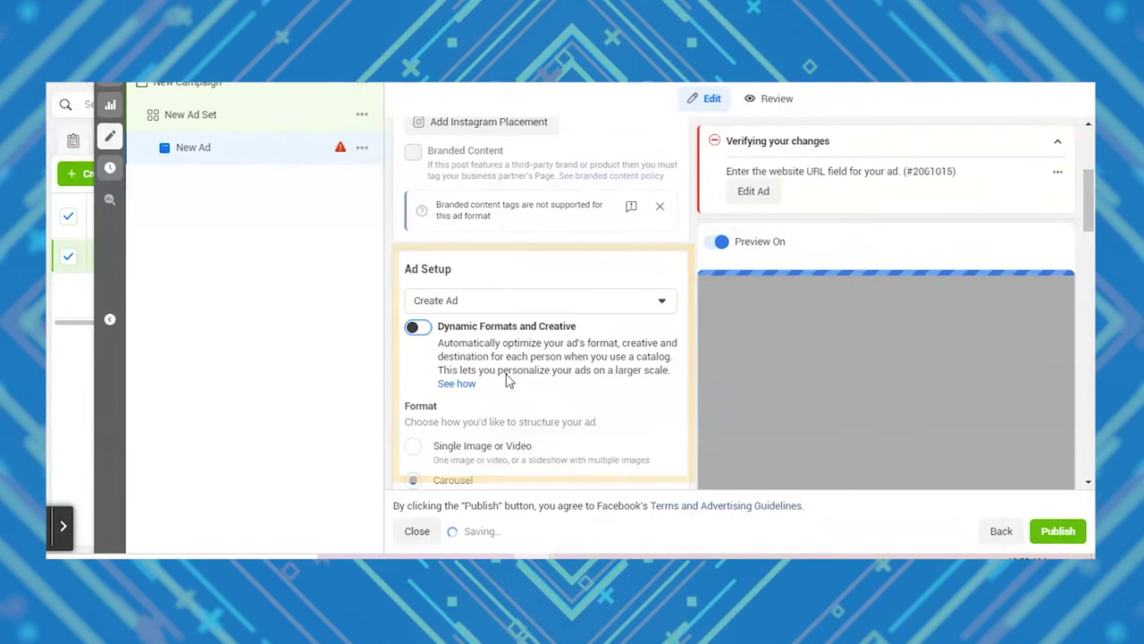
Scroll through the ad's Format and Ad Creative media options.
scroll(581, 393, "down", 2)
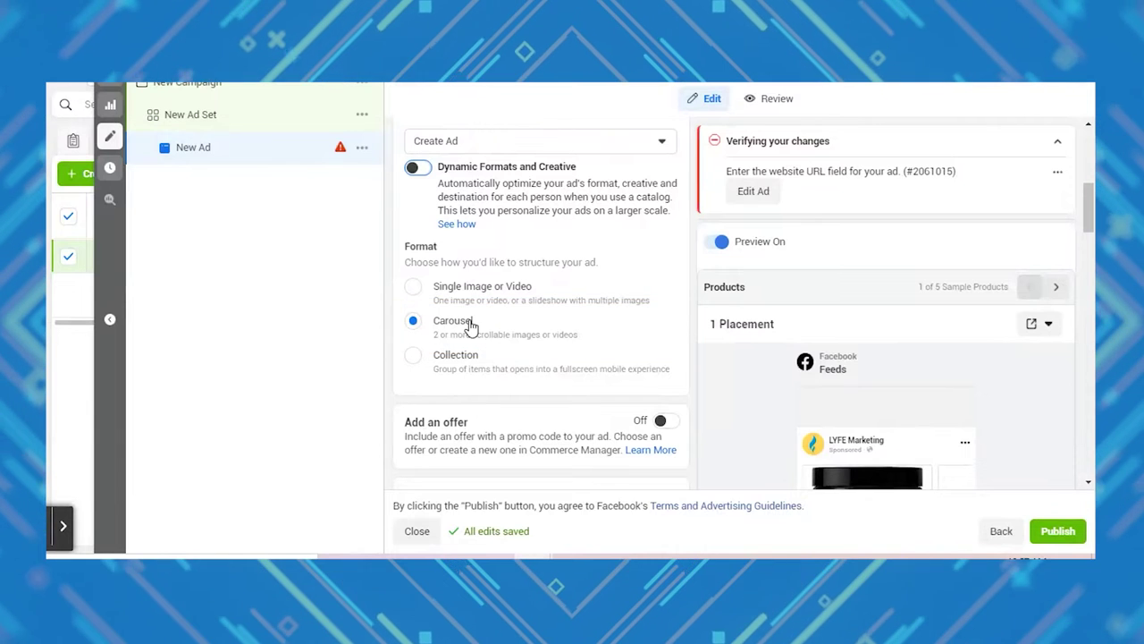
scroll(650, 343, "down", 1)
scroll(650, 342, "down", 3)
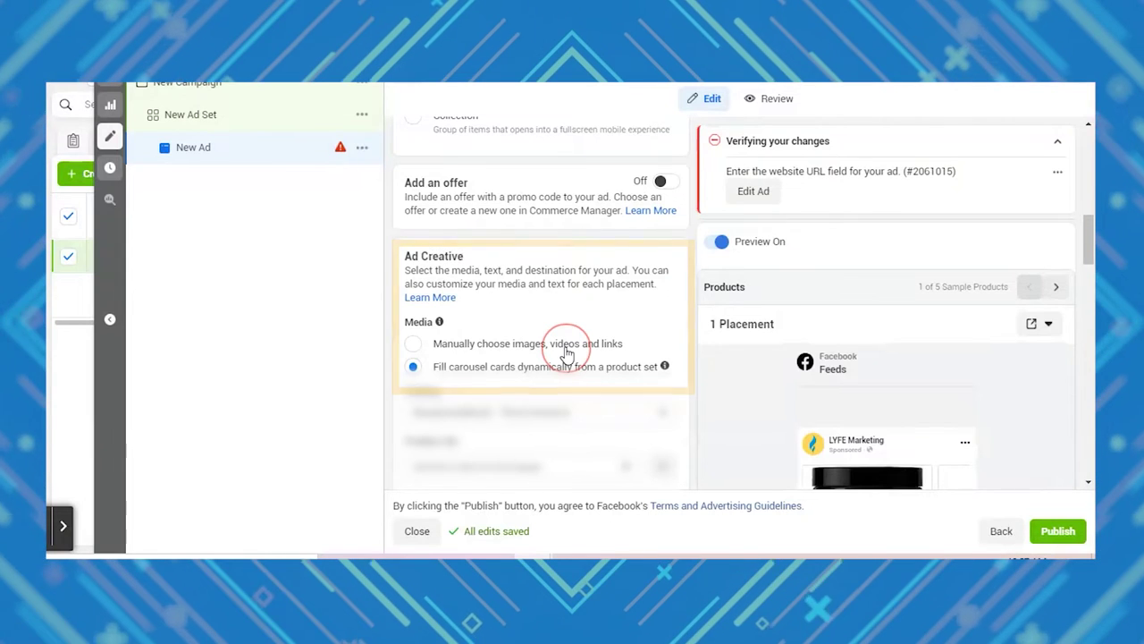
Switch to manually chosen images and give the first card the 2048×1536 group photo.
left_click(565, 348)
left_click(483, 351)
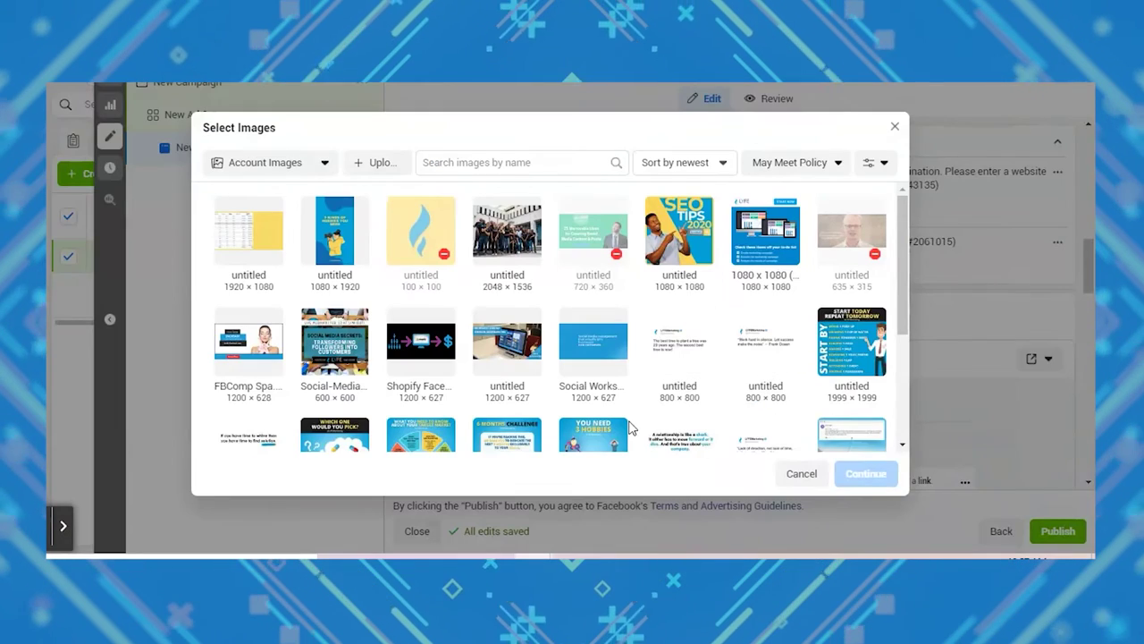
left_click(517, 241)
left_click(865, 473)
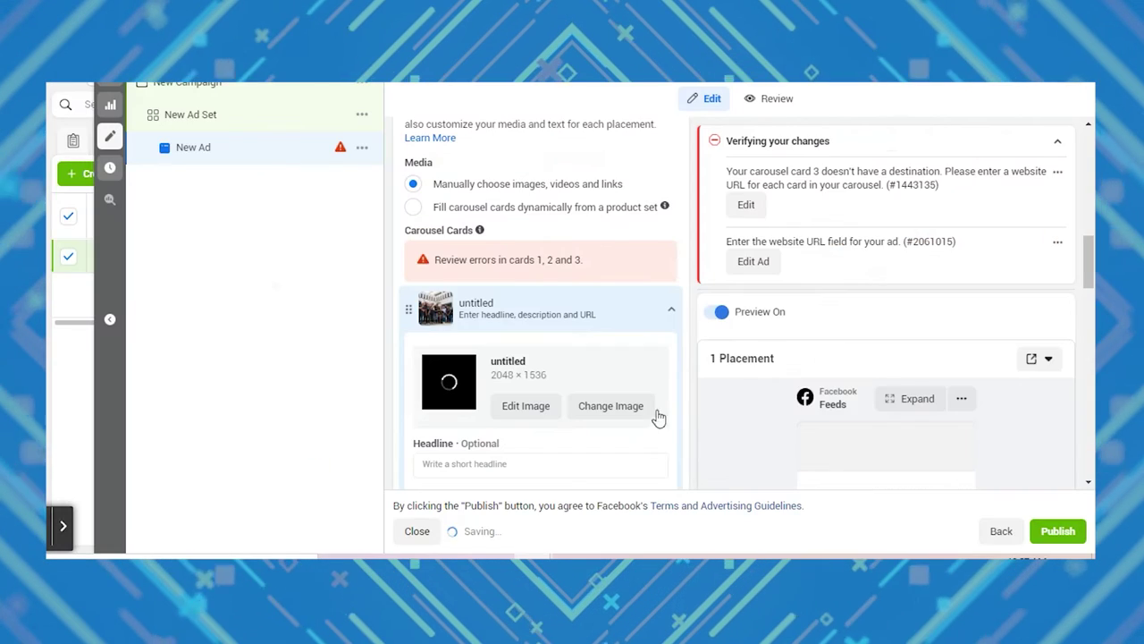
scroll(550, 402, "down", 2)
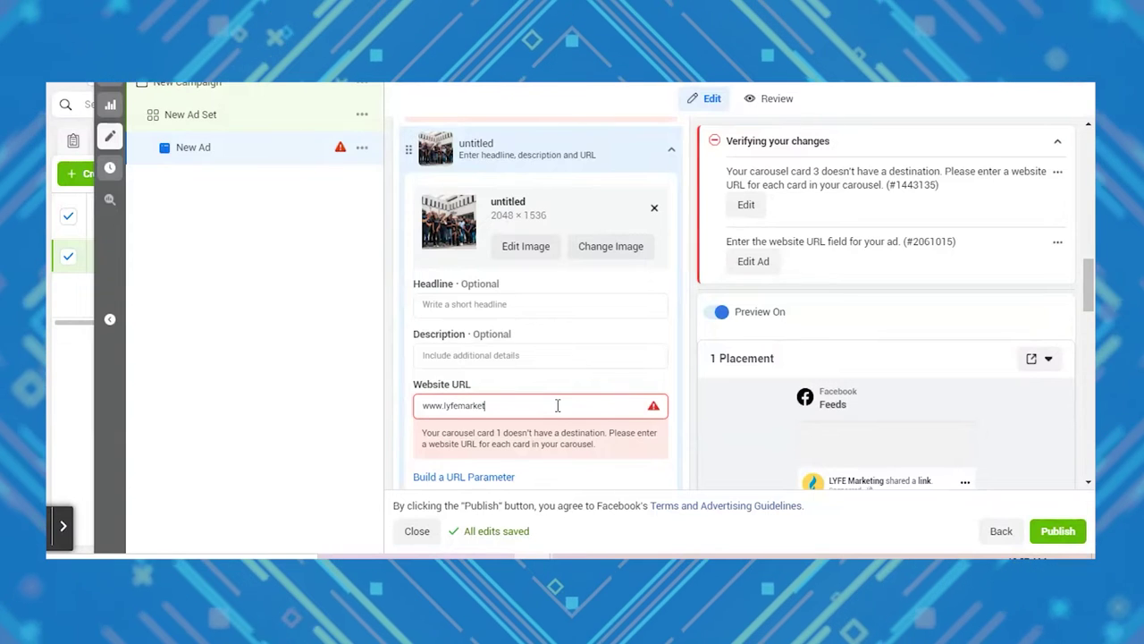
type("ing.com")
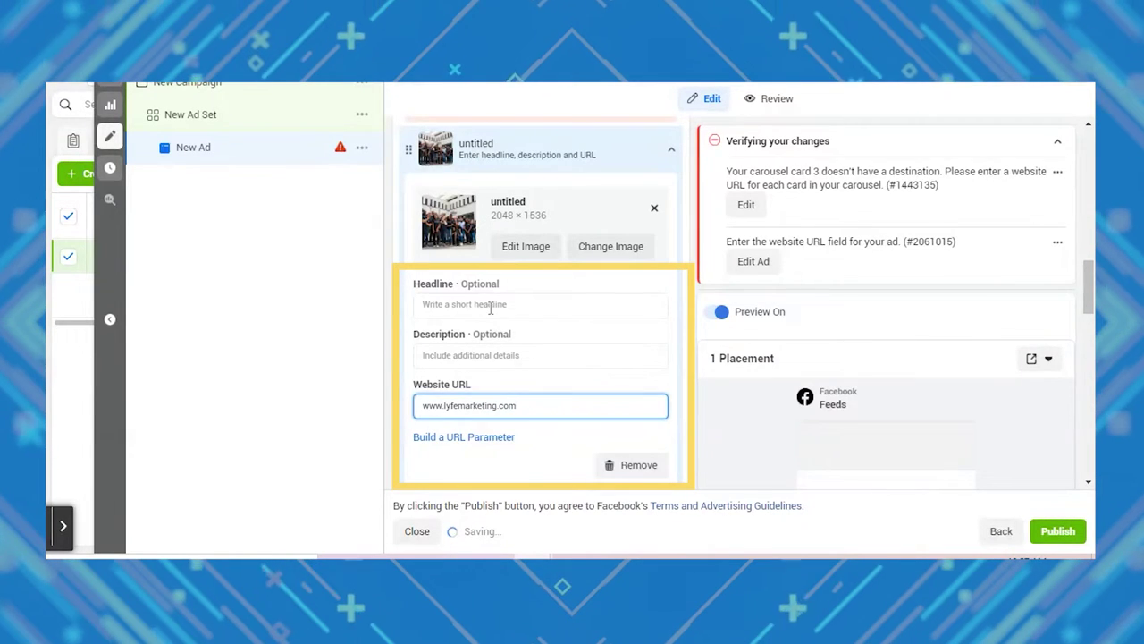
left_click(490, 304)
type("Digital Marketing Agen")
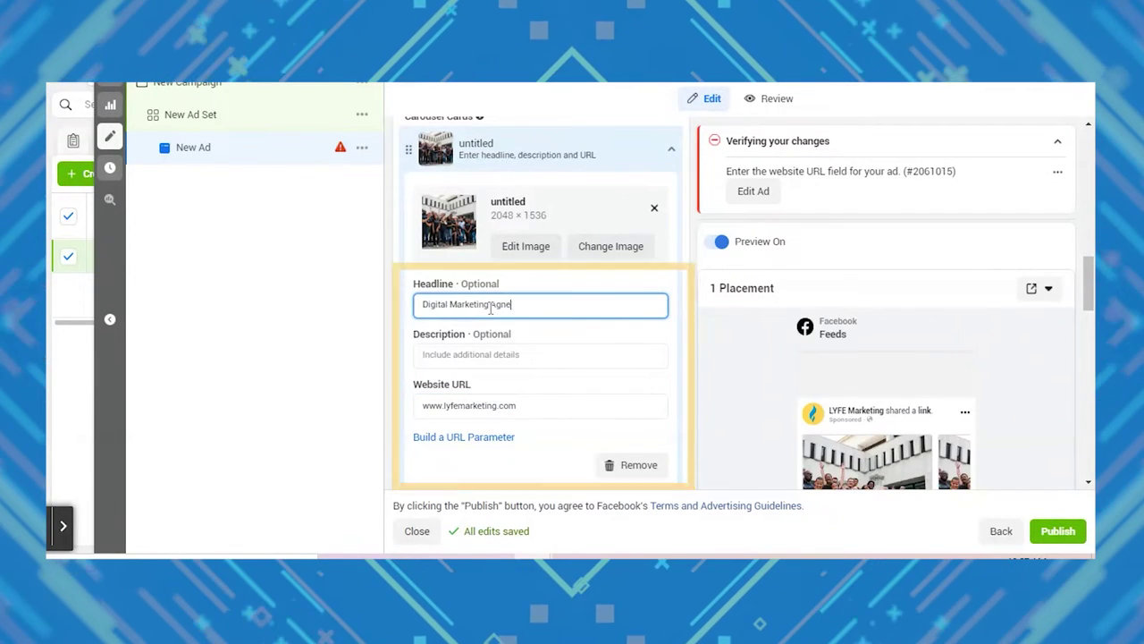
type("cy")
scroll(508, 356, "down", 3)
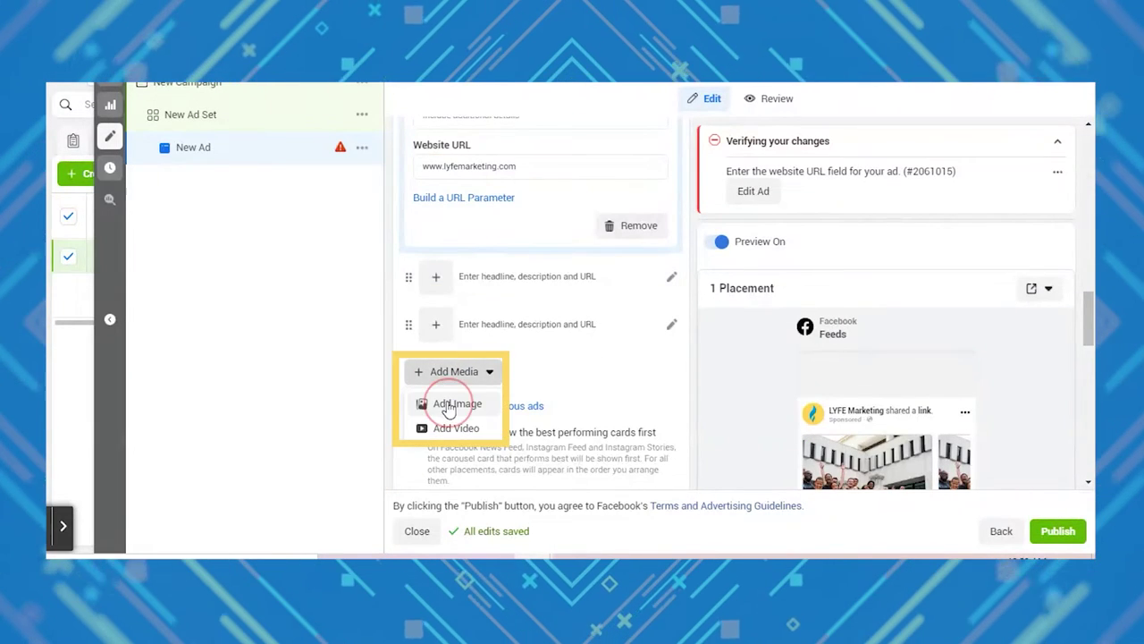
left_click(448, 404)
Open the second carousel card for editing.
left_click(670, 276)
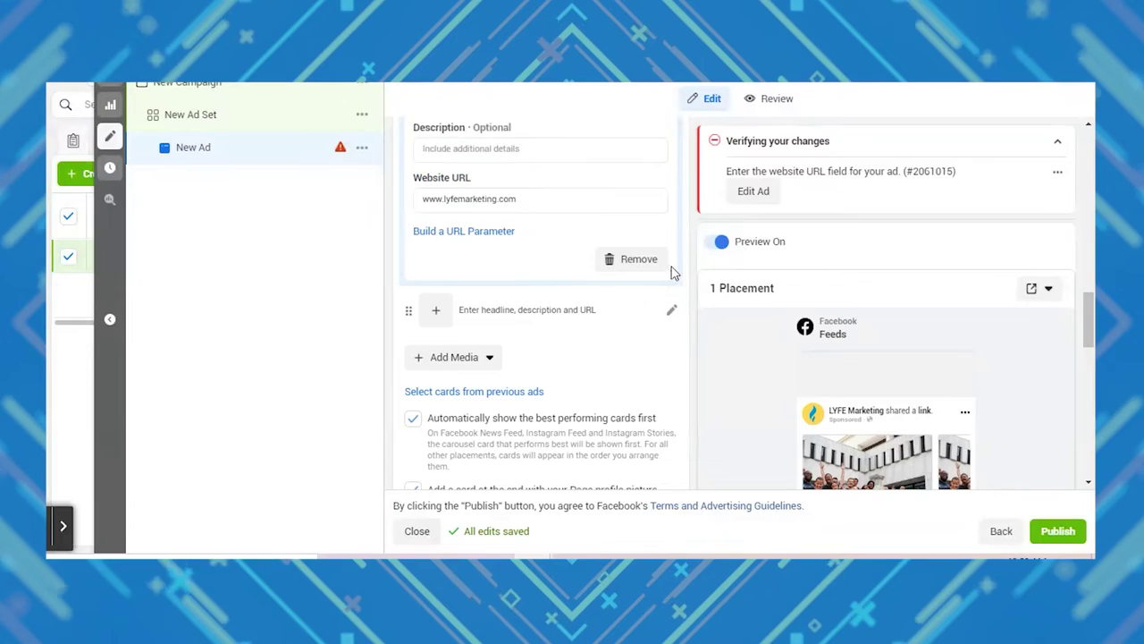
left_click(672, 309)
scroll(608, 345, "up", 2)
left_click(677, 367)
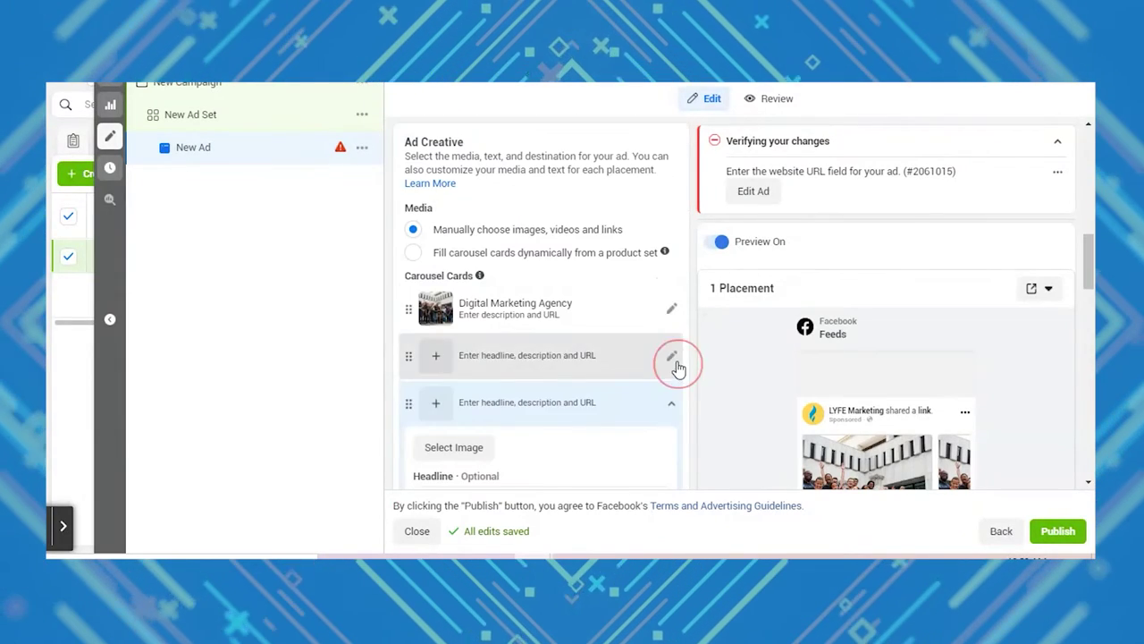
Add the 1080×810 group photo to the second carousel card.
left_click(450, 403)
scroll(546, 358, "down", 2)
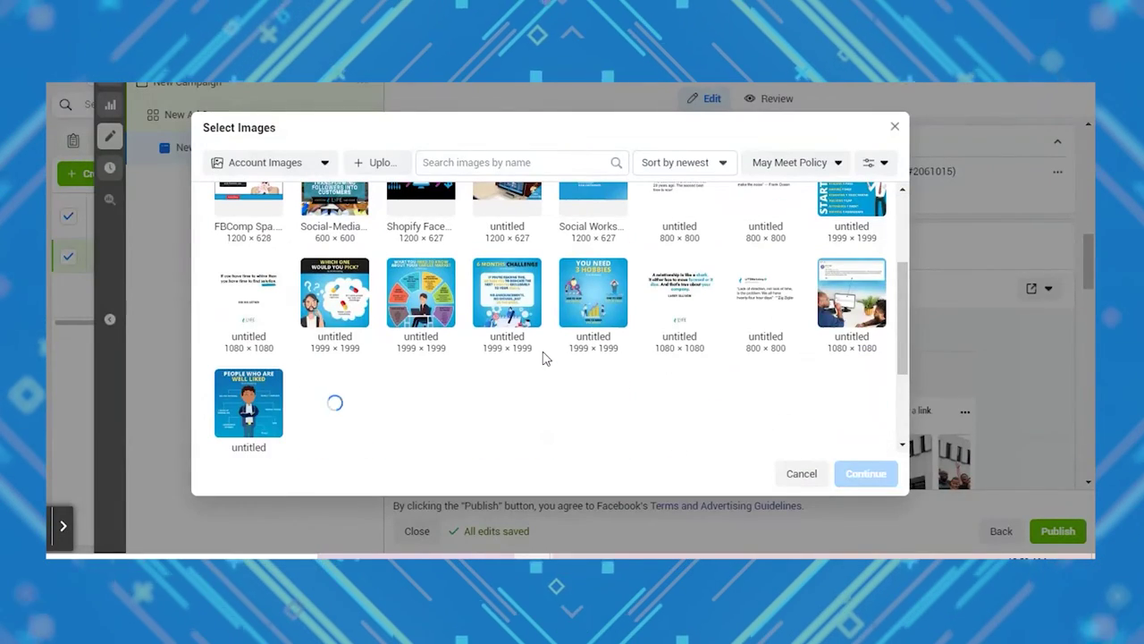
scroll(546, 357, "up", 1)
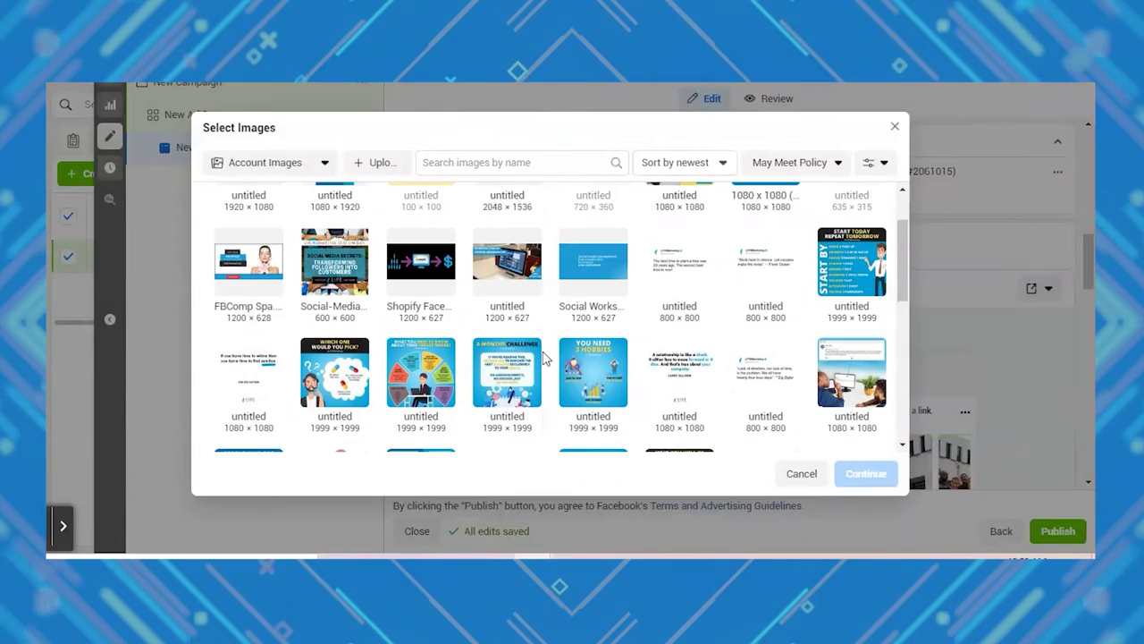
scroll(503, 407, "down", 5)
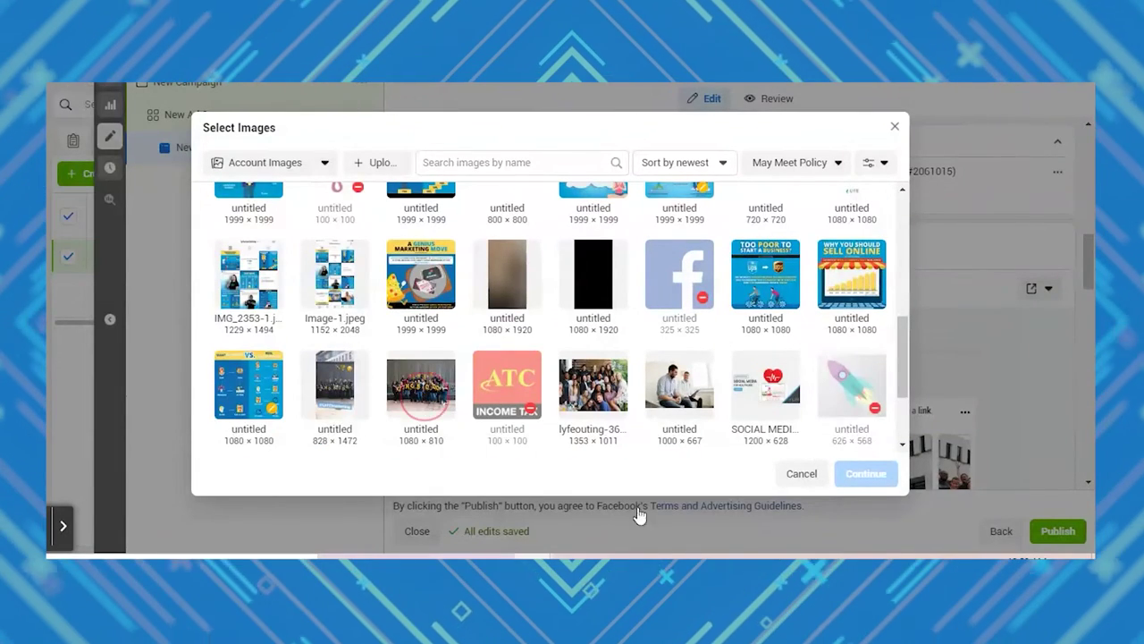
left_click(867, 475)
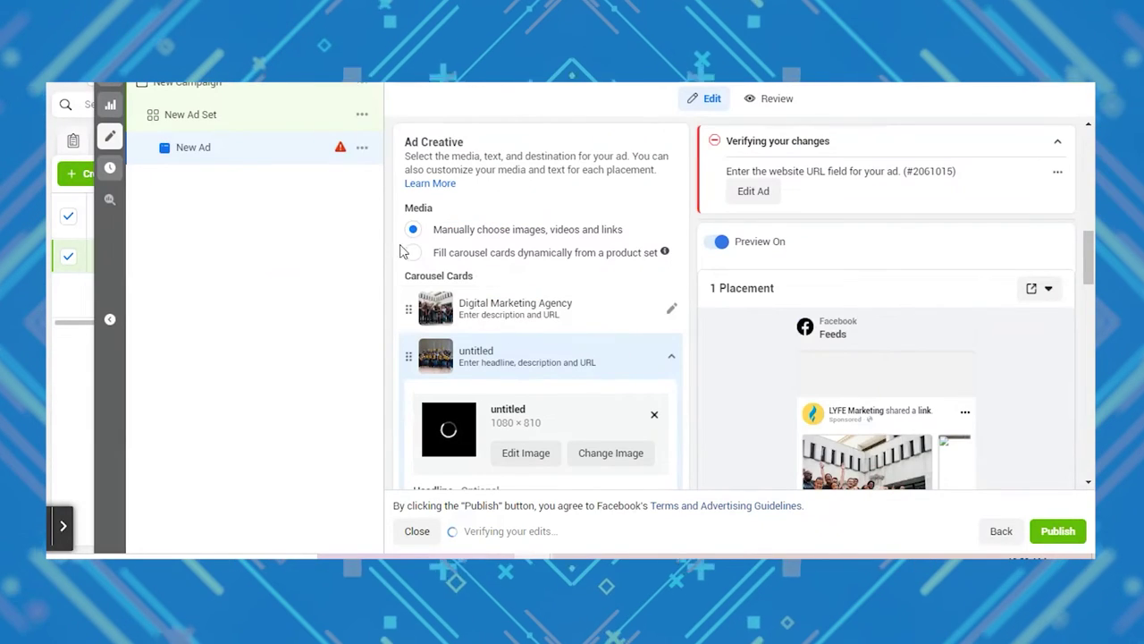
scroll(575, 390, "down", 1)
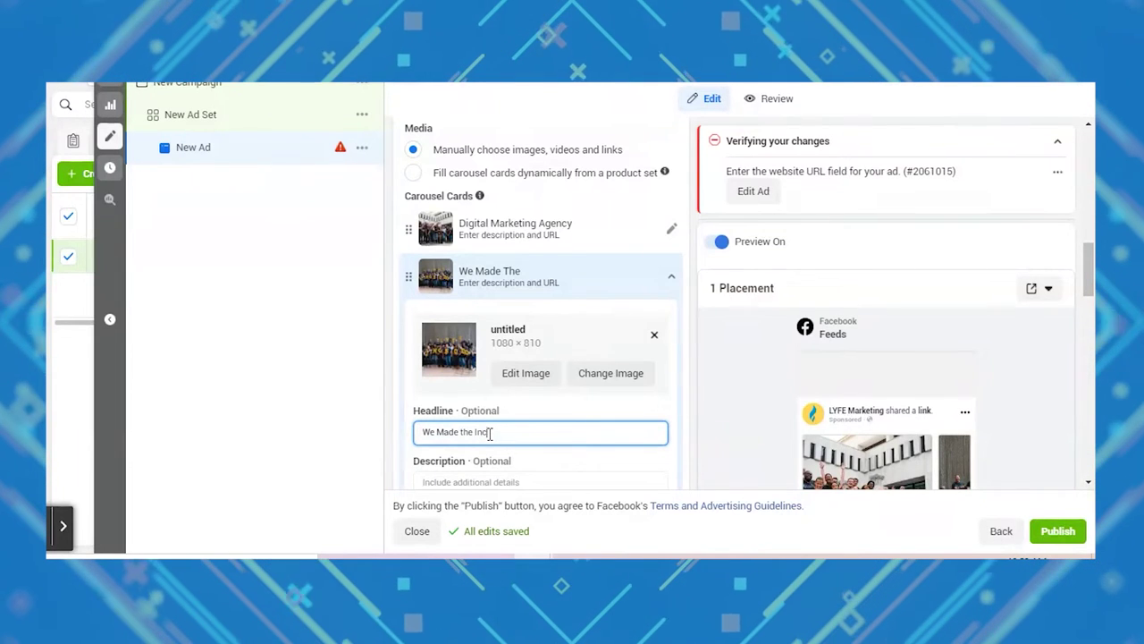
scroll(620, 390, "down", 10)
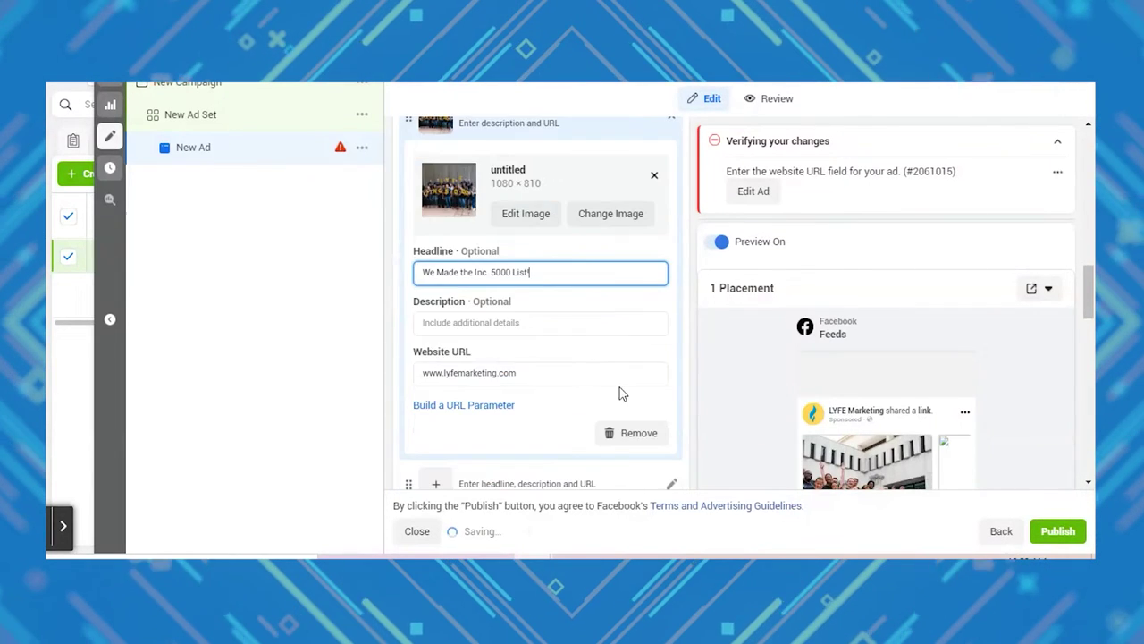
scroll(953, 391, "down", 3)
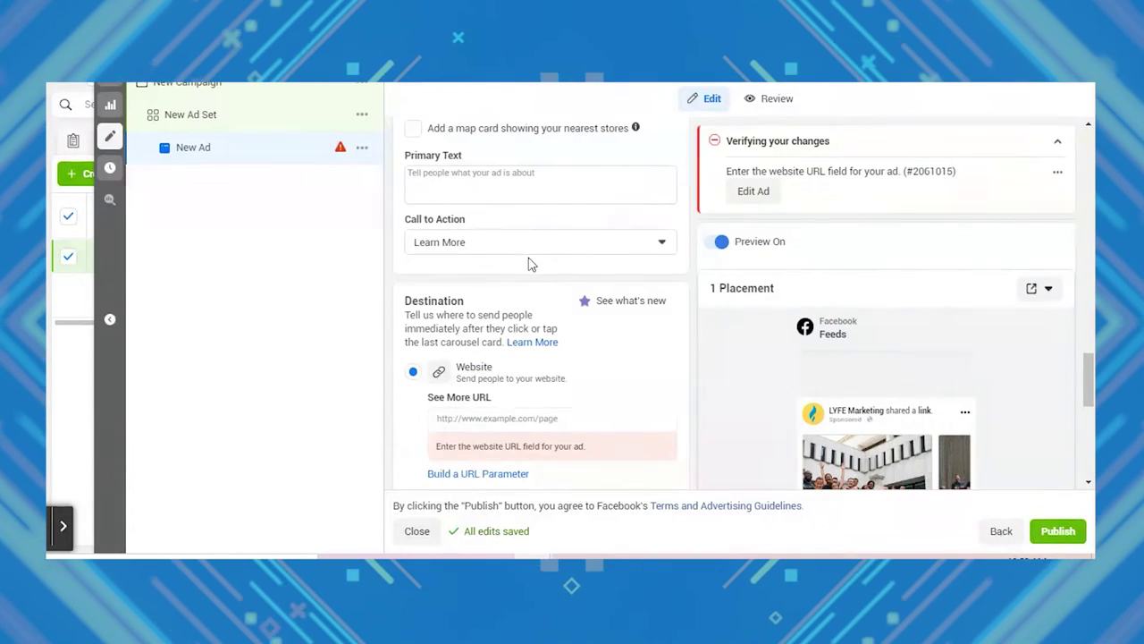
Set the call to action to No Button.
left_click(527, 254)
scroll(524, 304, "up", 3)
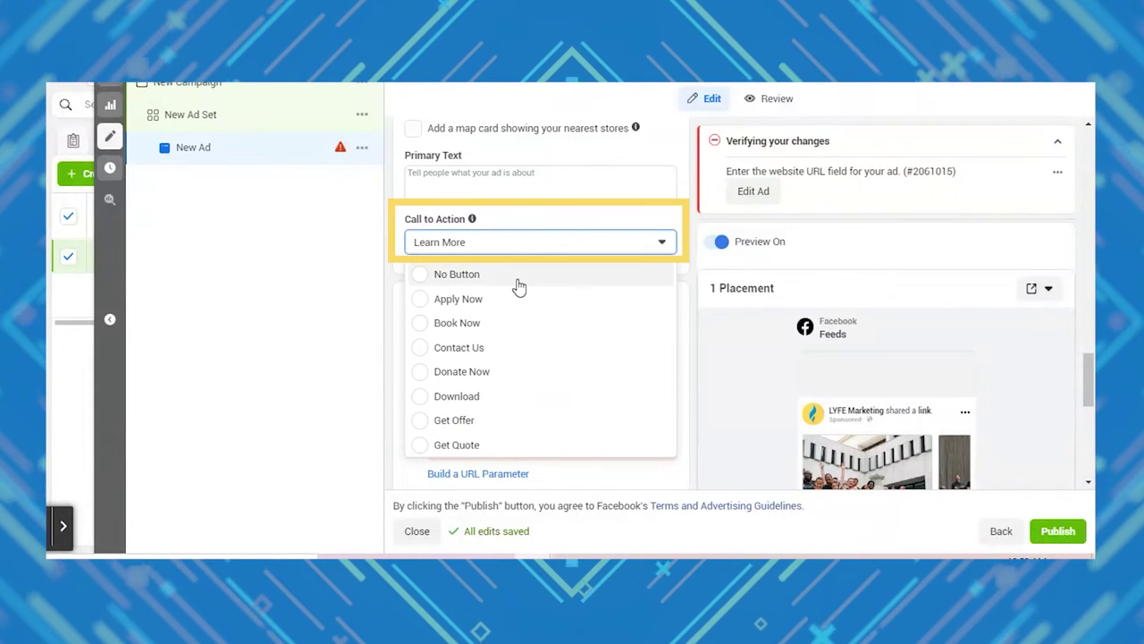
scroll(537, 350, "down", 5)
scroll(513, 274, "up", 5)
left_click(513, 274)
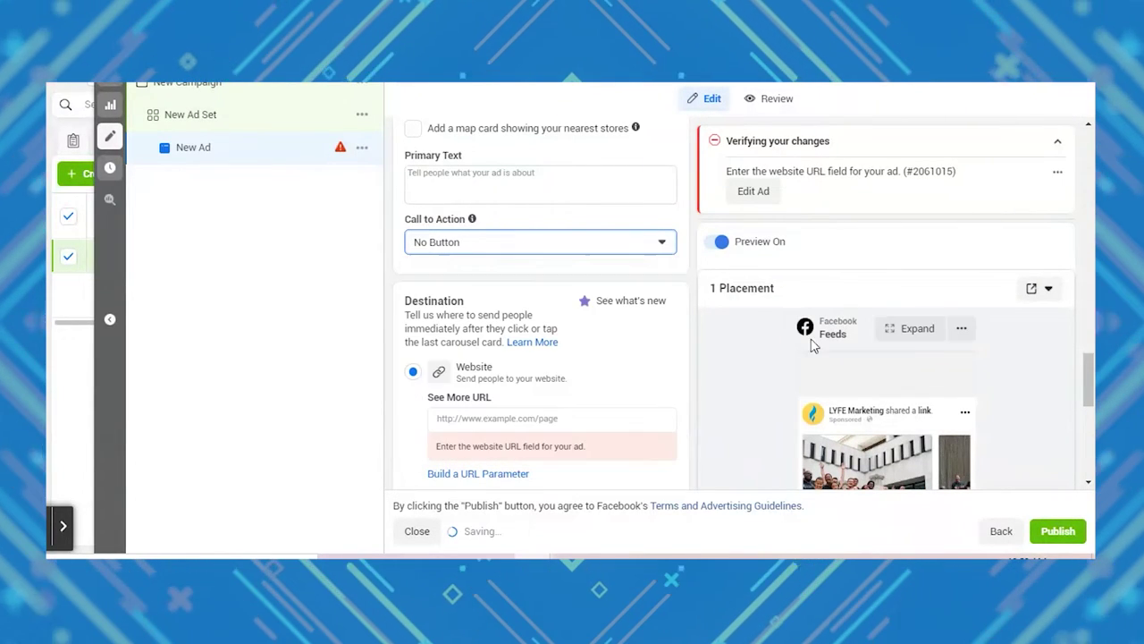
left_click(565, 419)
type("www.")
type("lyfemarketing.com")
left_click(177, 469)
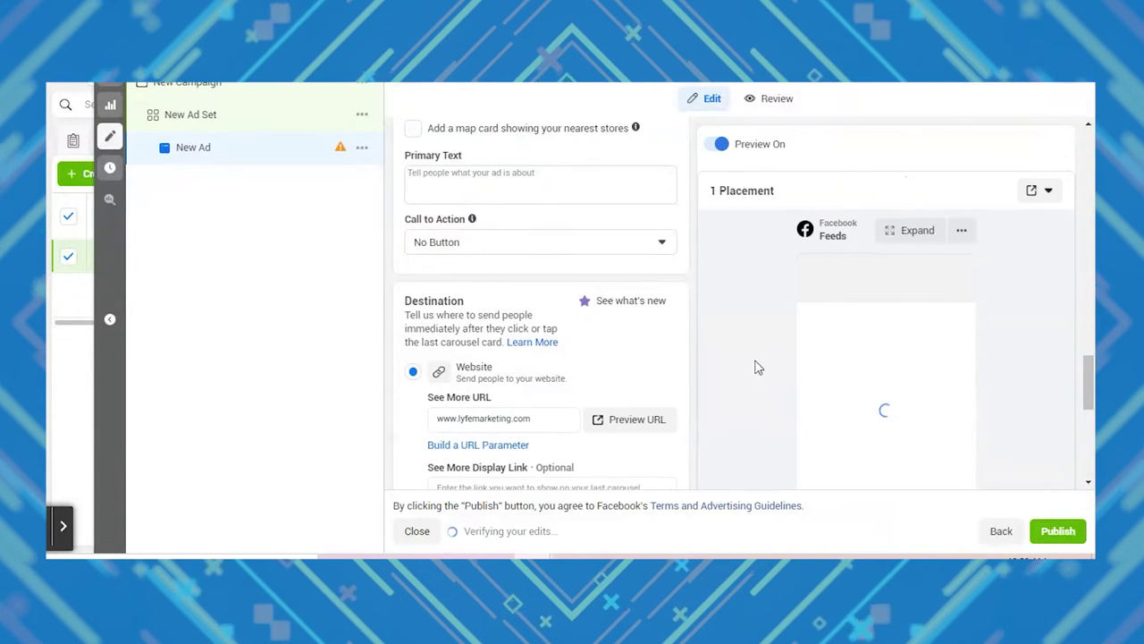
scroll(546, 370, "down", 5)
scroll(979, 332, "down", 3)
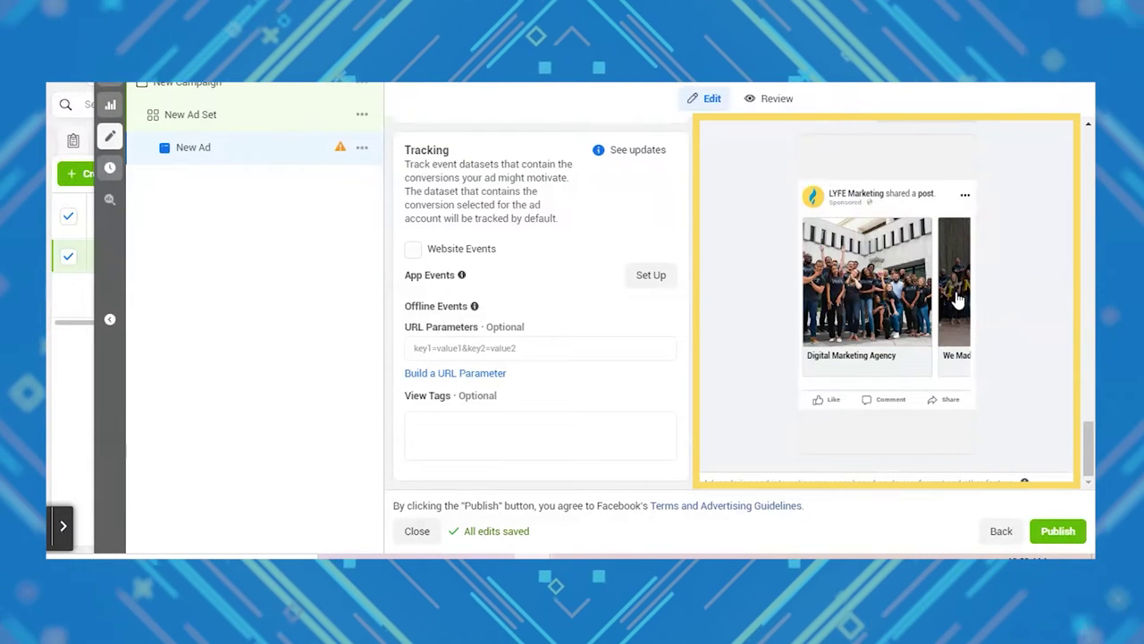
Page through both cards in the carousel preview.
left_click(963, 401)
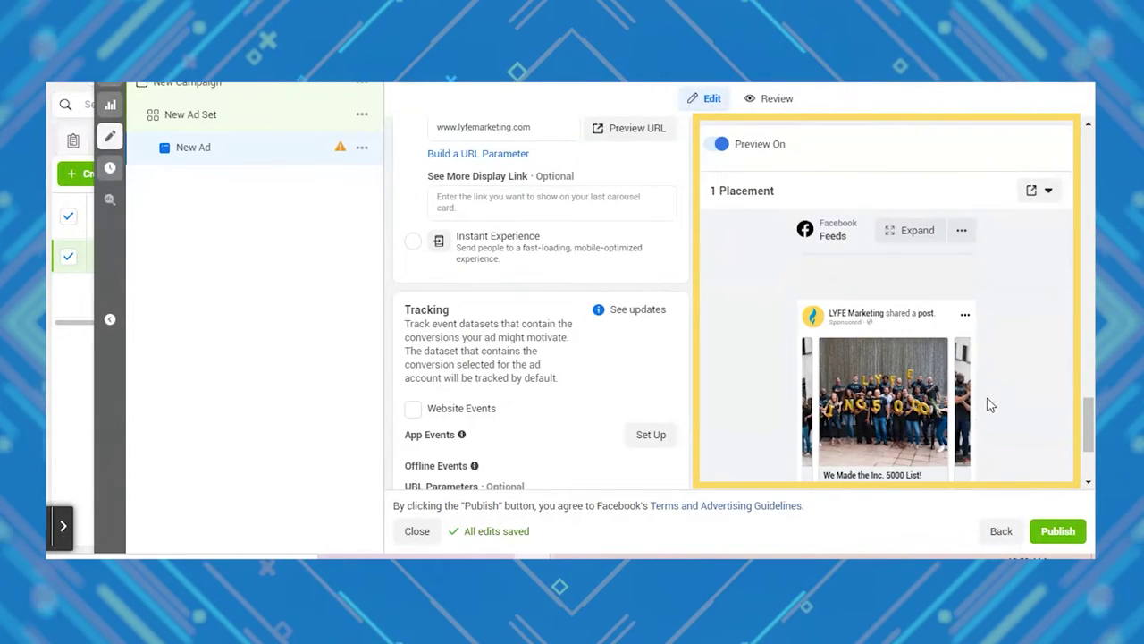
left_click(963, 393)
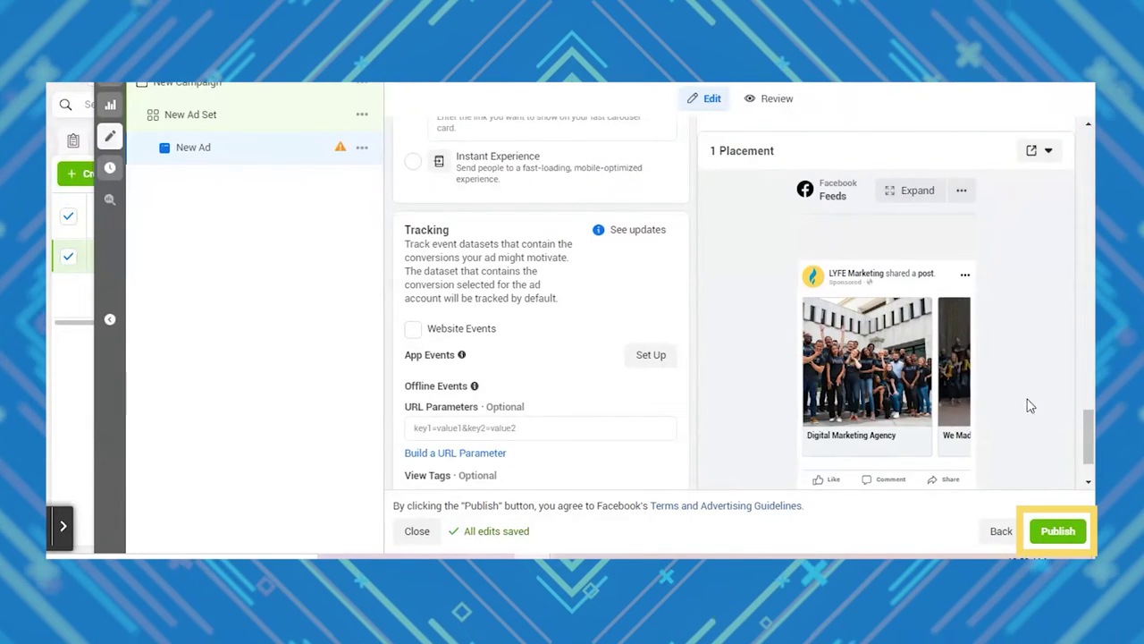
scroll(1031, 406, "down", 2)
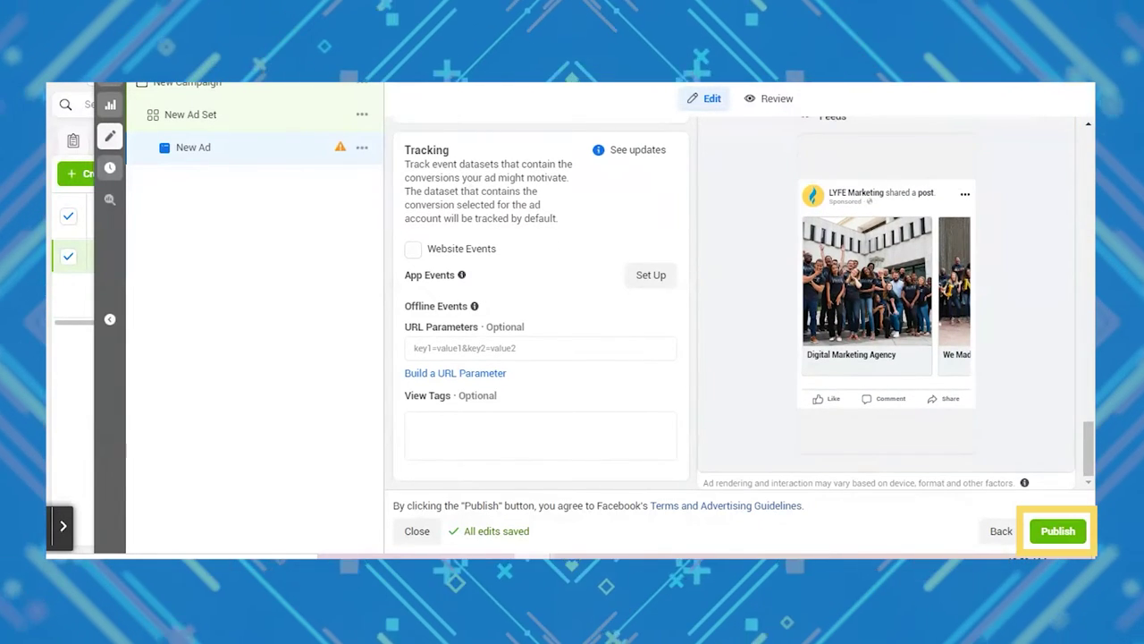